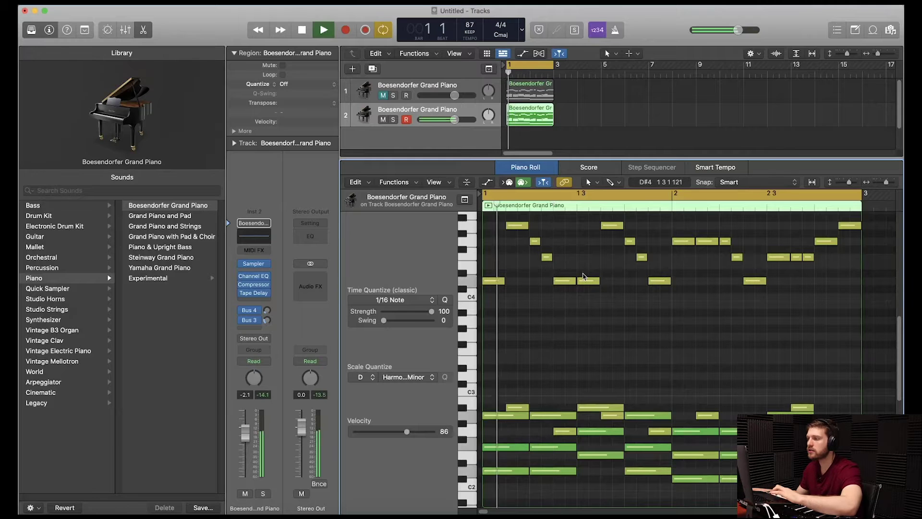
- Listen to the second grand piano track's looped region and stop playback
{"action": "scroll", "coordinate": [576, 269], "scroll_direction": "down", "scroll_amount": 3}
{"action": "scroll", "coordinate": [571, 266], "scroll_direction": "up", "scroll_amount": 3}
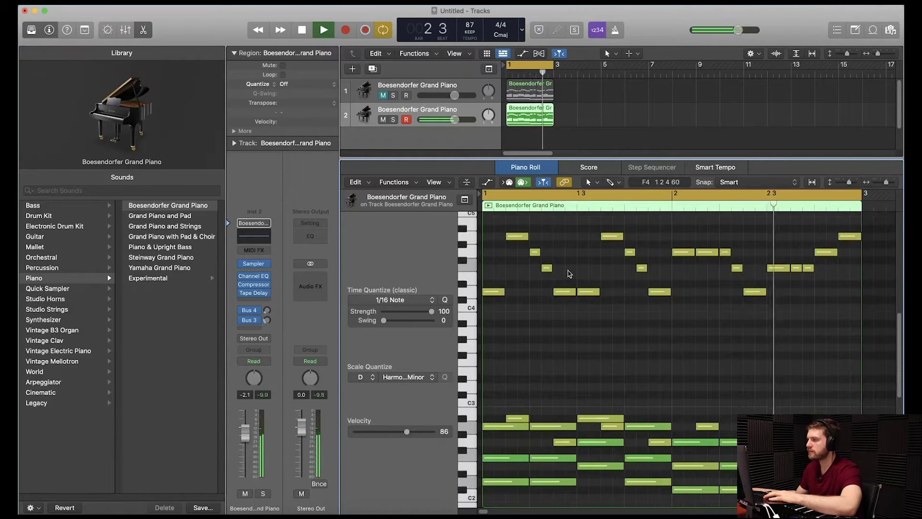
{"action": "key", "text": "space"}
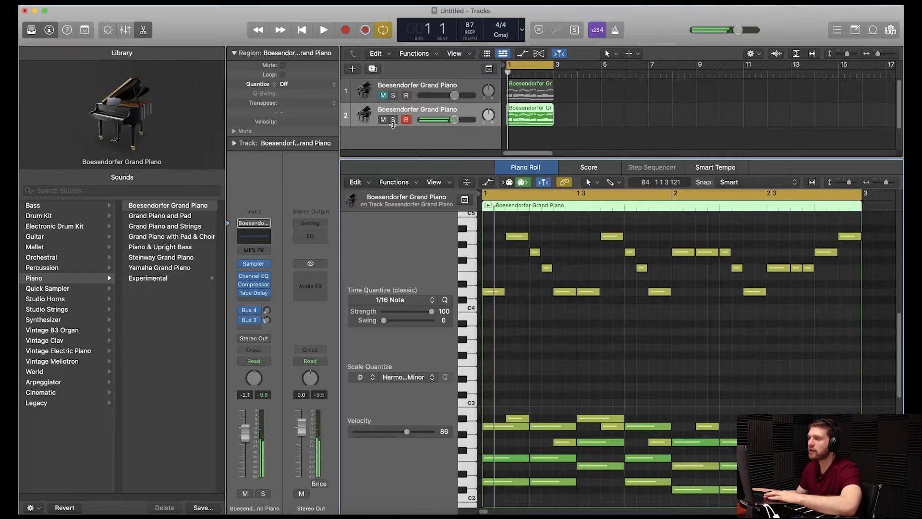
- Mute the second grand piano track, unmute the first one and audition the first track's loop
{"action": "left_click", "coordinate": [383, 120]}
{"action": "left_click", "coordinate": [382, 95]}
{"action": "key", "text": "space"}
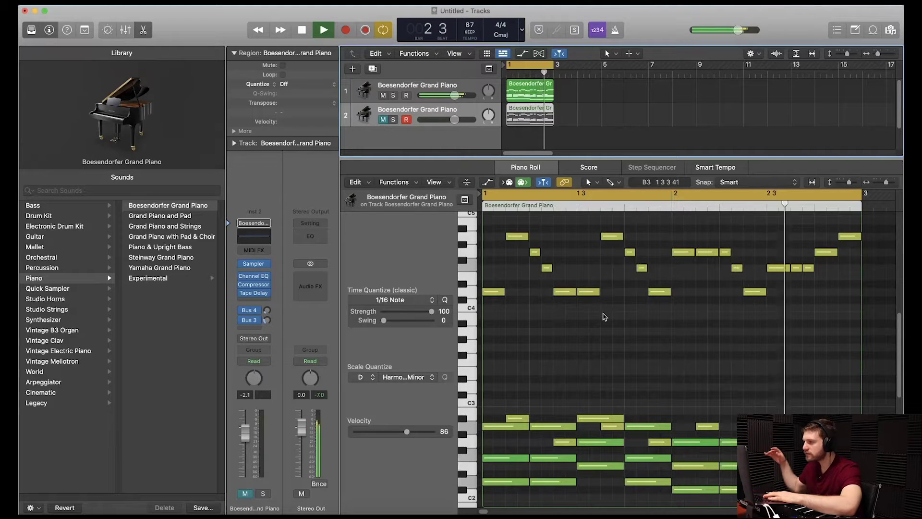
{"action": "key", "text": "space"}
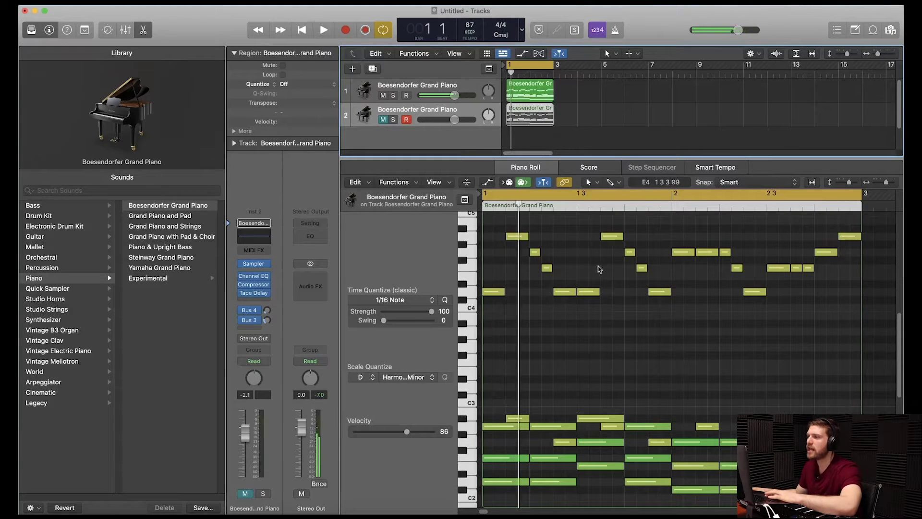
- Inspect the Compressor and Space Designer settings on the first grand piano track and play its loop
{"action": "left_click", "coordinate": [442, 91]}
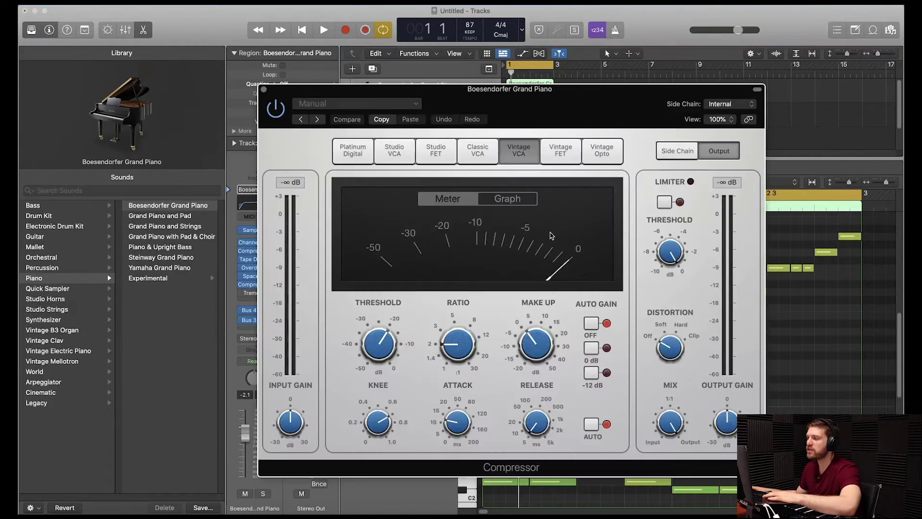
{"action": "left_click", "coordinate": [263, 90]}
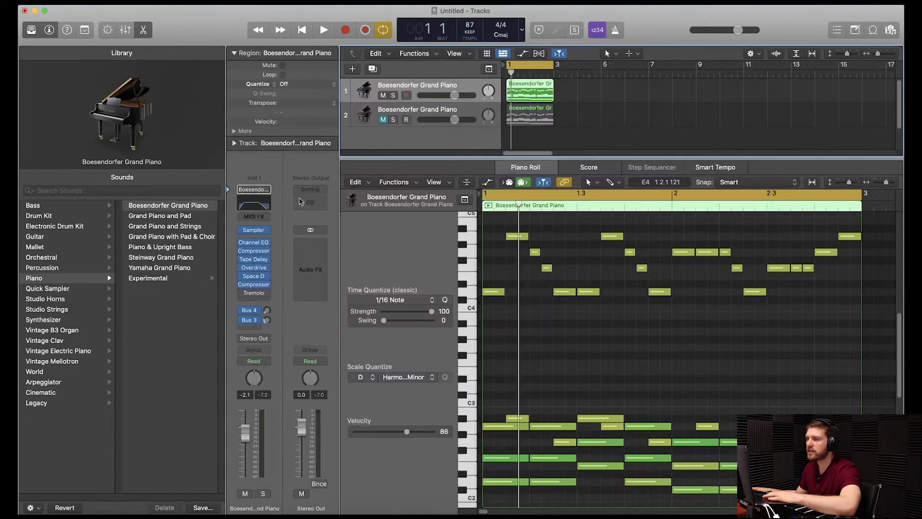
{"action": "left_click", "coordinate": [254, 267]}
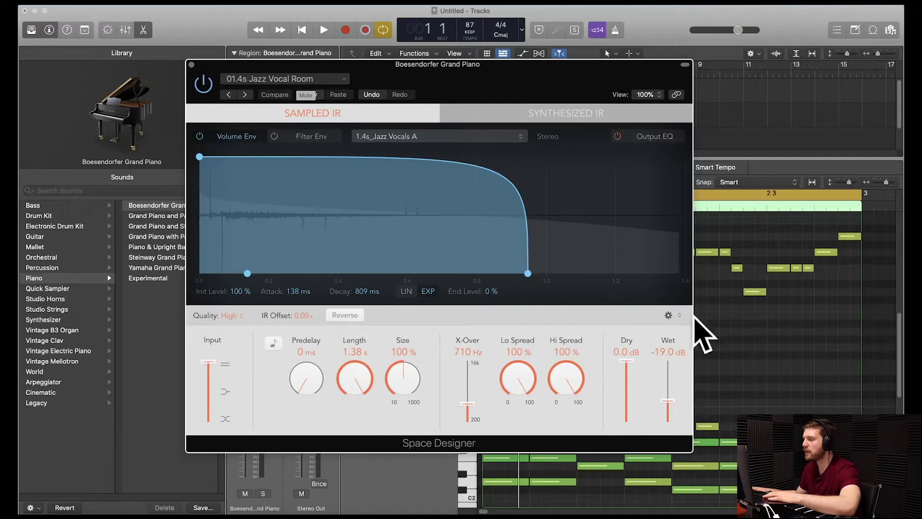
{"action": "left_click", "coordinate": [192, 64]}
{"action": "key", "text": "space"}
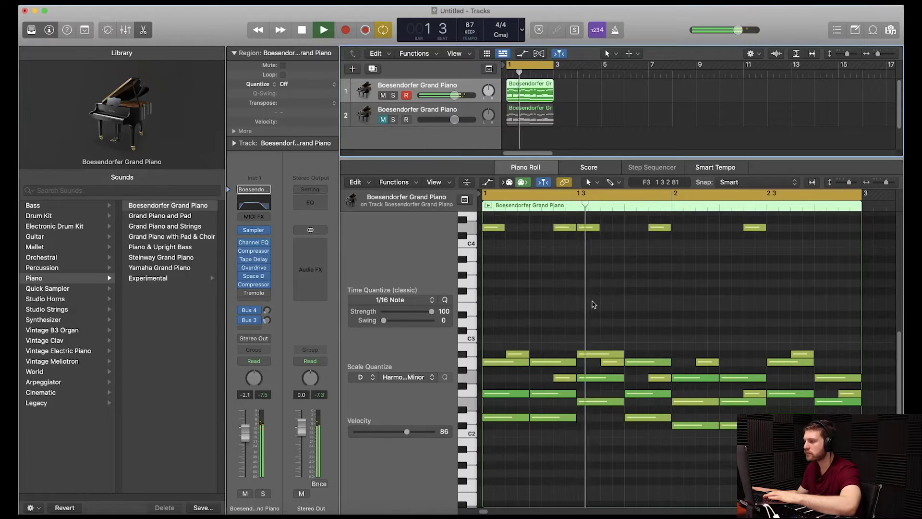
{"action": "scroll", "coordinate": [584, 279], "scroll_direction": "up", "scroll_amount": 5}
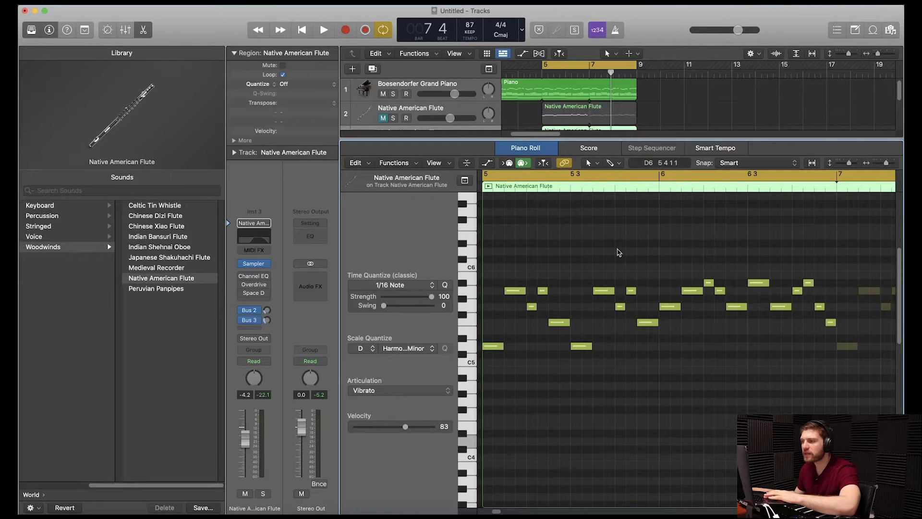
- Listen to the Native American Flute region with Vibrato articulation together with the piano and stop playback
{"action": "key", "text": "space"}
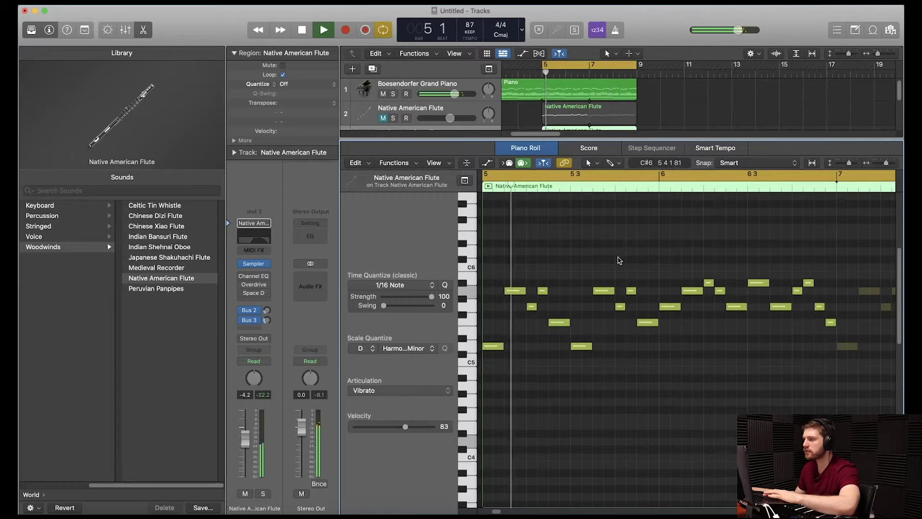
{"action": "scroll", "coordinate": [582, 270], "scroll_direction": "up", "scroll_amount": 3}
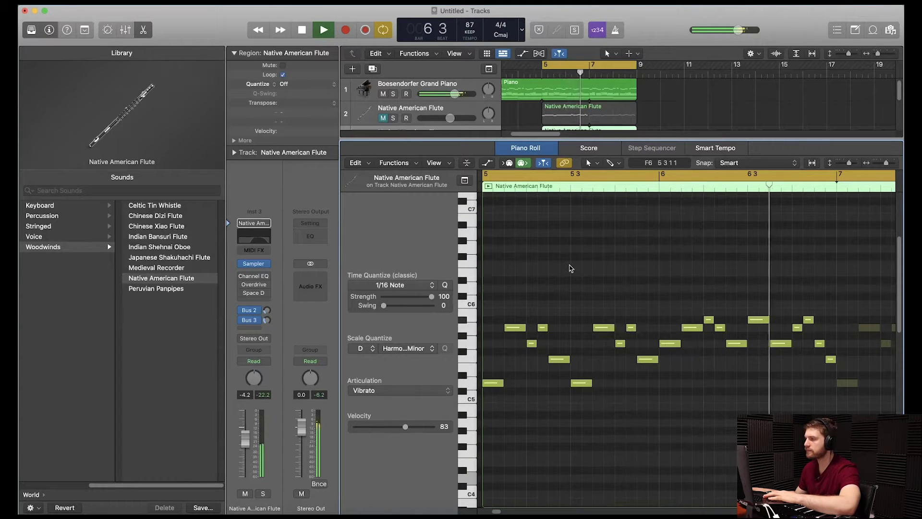
{"action": "key", "text": "space"}
- Mute the Vibrato flute track, unmute the flute track with Standard articulation and audition it with the piano
{"action": "left_click_drag", "start_coordinate": [599, 139], "coordinate": [598, 226]}
{"action": "left_click", "coordinate": [383, 144]}
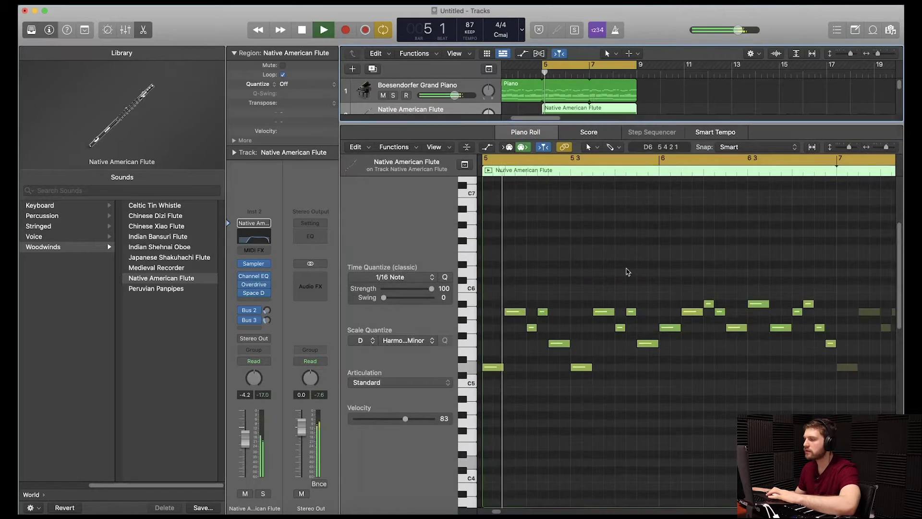
{"action": "scroll", "coordinate": [626, 270], "scroll_direction": "down", "scroll_amount": 3}
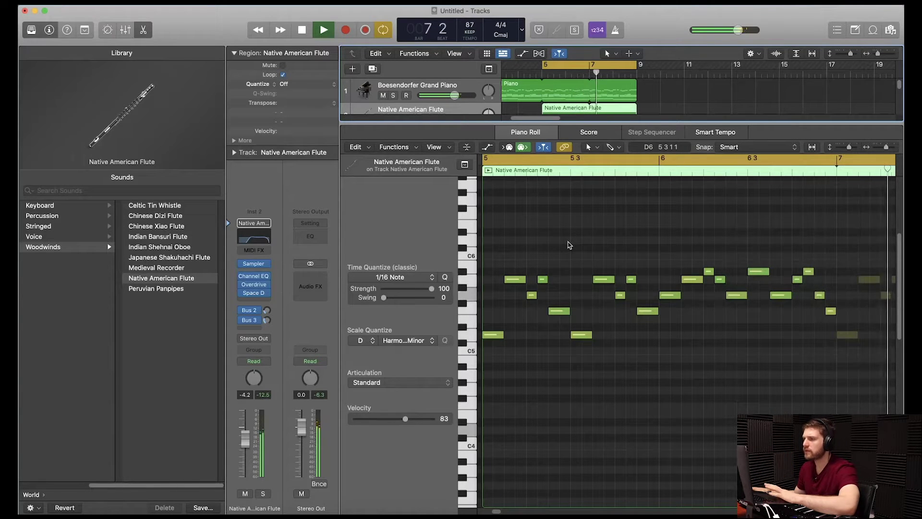
{"action": "key", "text": "space"}
- Review the Overdrive and Space Designer settings on the Standard flute track and play the loop
{"action": "left_click", "coordinate": [254, 284]}
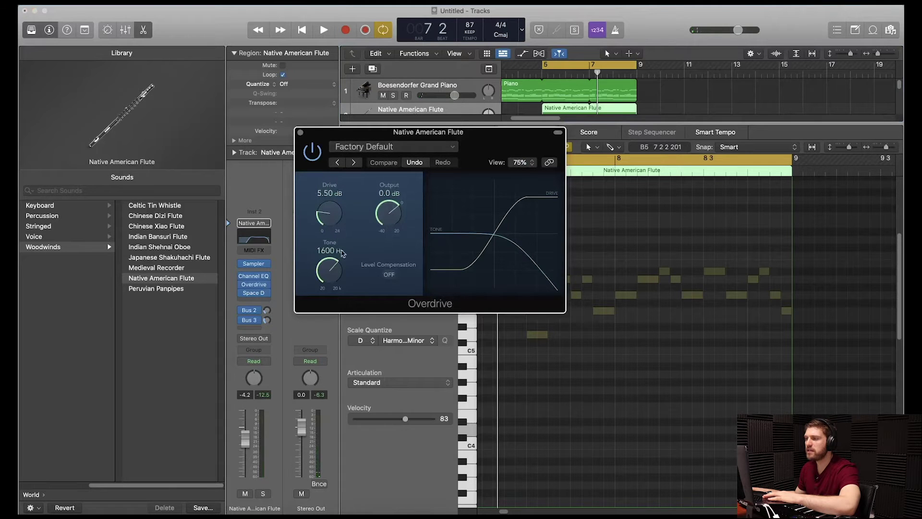
{"action": "left_click", "coordinate": [254, 276]}
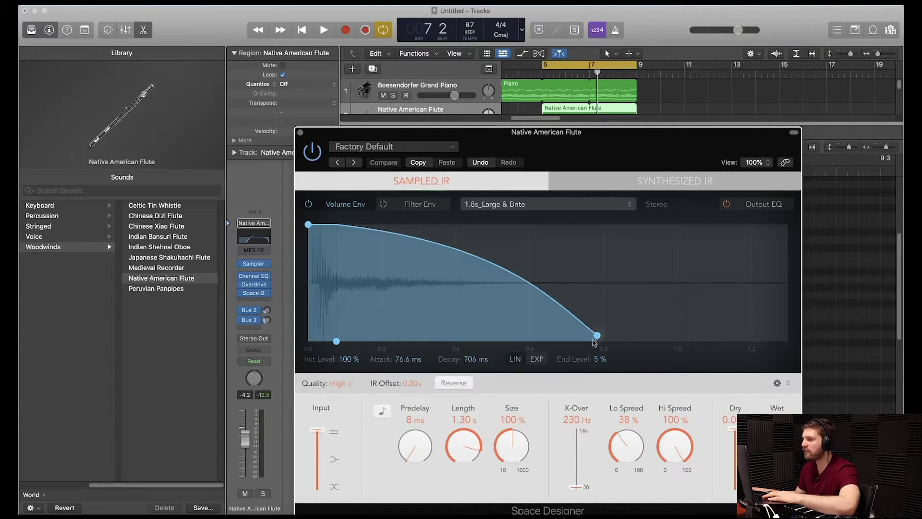
{"action": "left_click", "coordinate": [300, 132]}
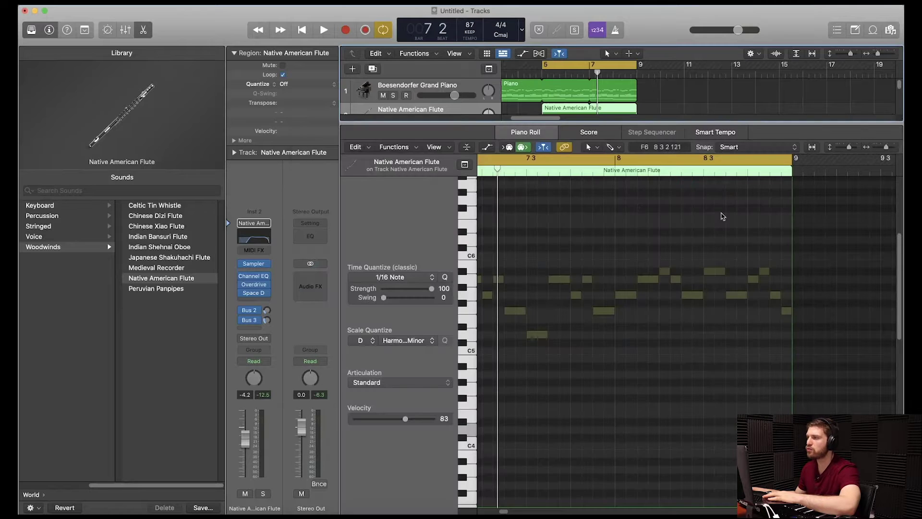
{"action": "key", "text": "space"}
{"action": "scroll", "coordinate": [594, 249], "scroll_direction": "up", "scroll_amount": 2}
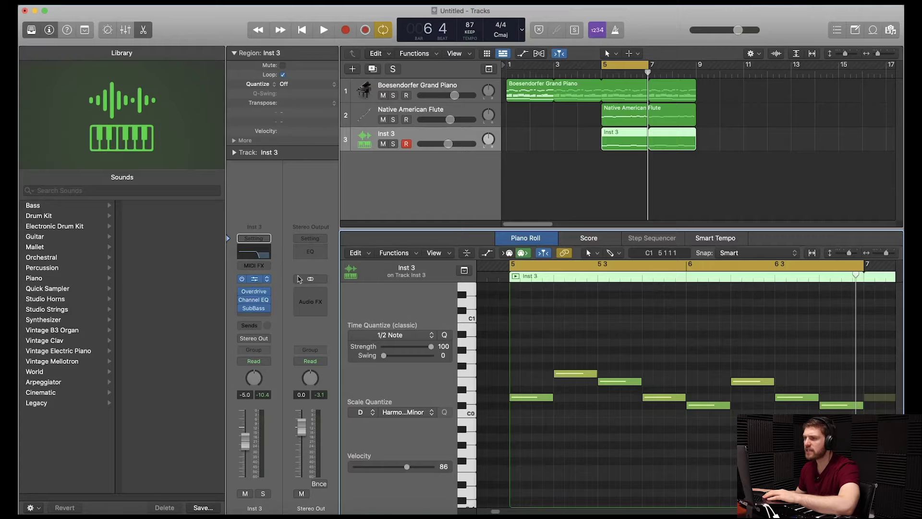
- Check the SubBass settings on the Inst 3 track and listen to its line with the piano and flute
{"action": "left_click", "coordinate": [265, 280]}
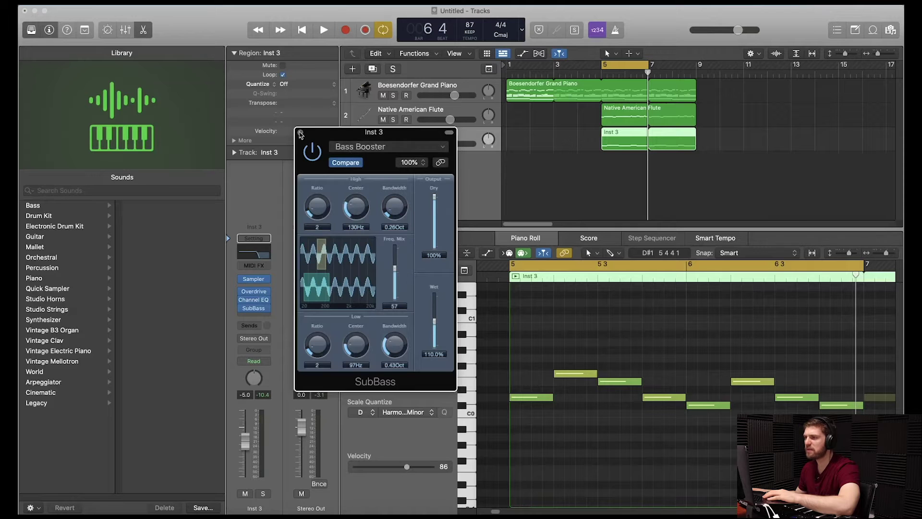
{"action": "left_click", "coordinate": [300, 133]}
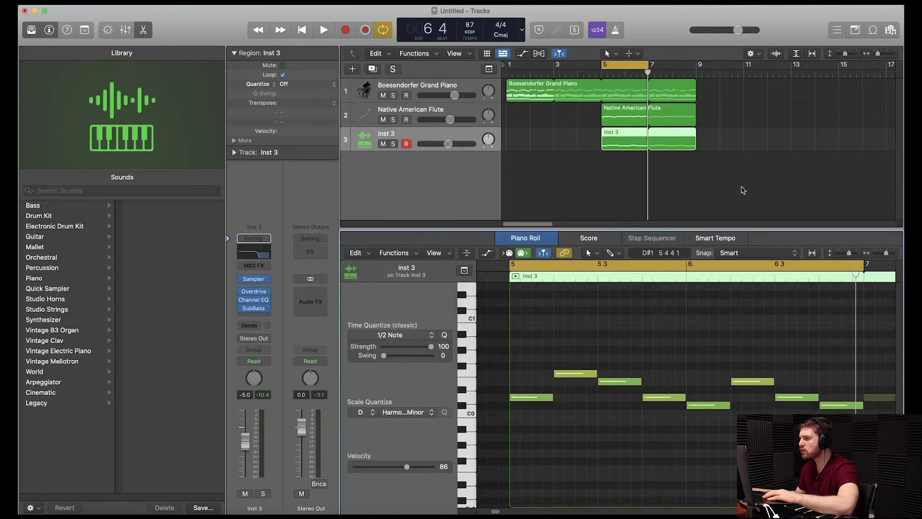
{"action": "key", "text": "space"}
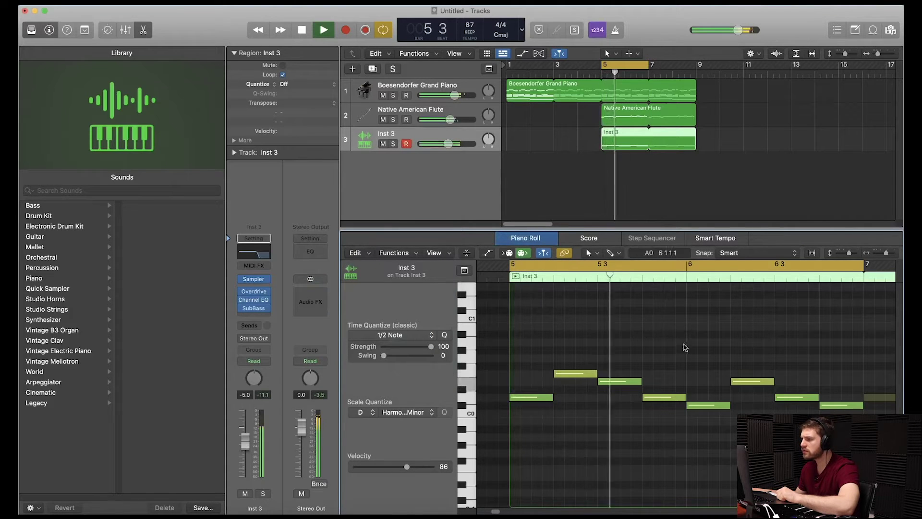
{"action": "scroll", "coordinate": [624, 336], "scroll_direction": "up", "scroll_amount": 3}
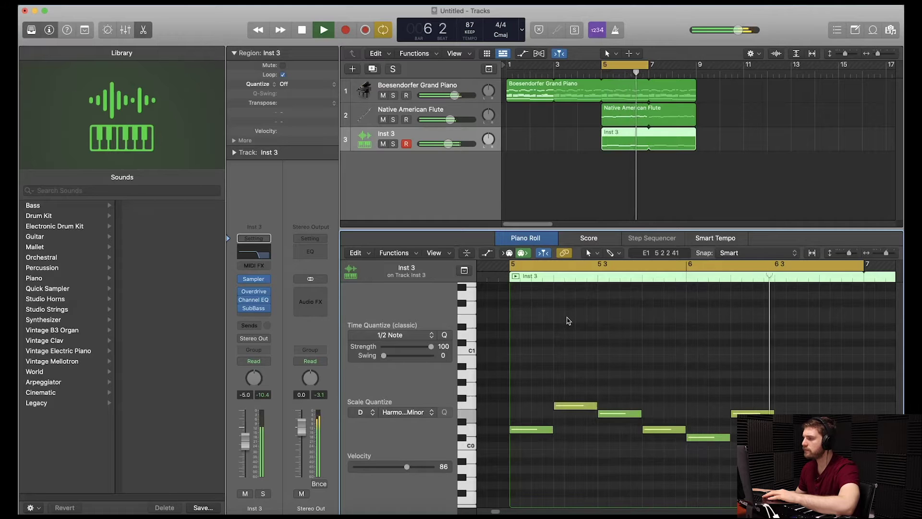
{"action": "key", "text": "space"}
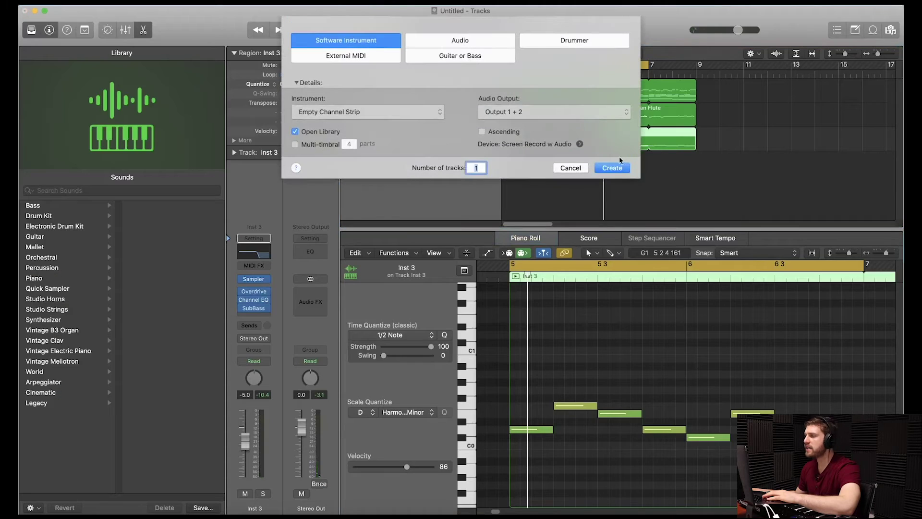
- Create one software instrument track and load Hi-Hat 1 - Modern Disco from the Electronic Drum Kit's kit pieces
{"action": "left_click", "coordinate": [618, 167]}
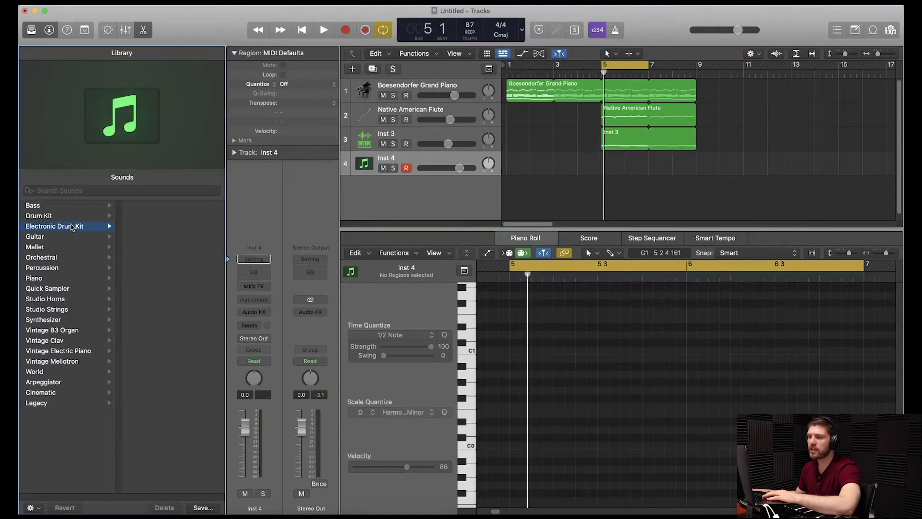
{"action": "left_click", "coordinate": [72, 227]}
{"action": "left_click", "coordinate": [146, 487]}
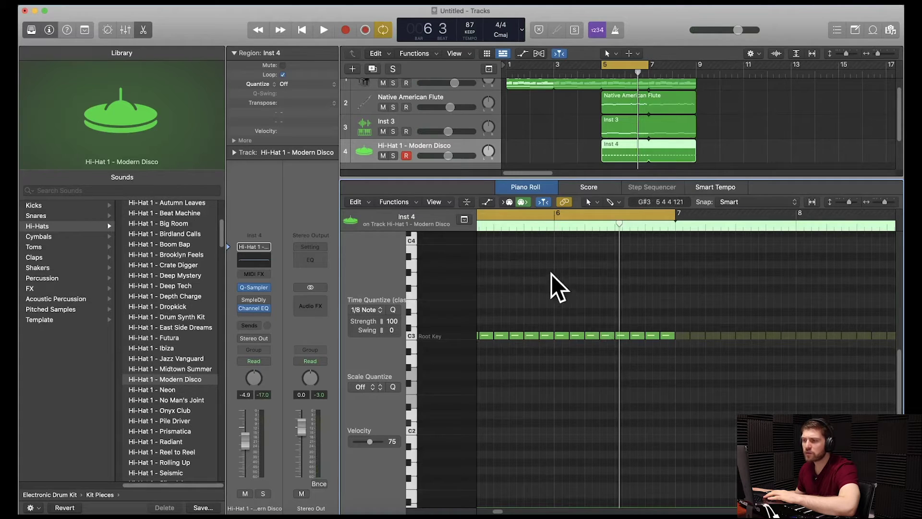
{"action": "key", "text": "space"}
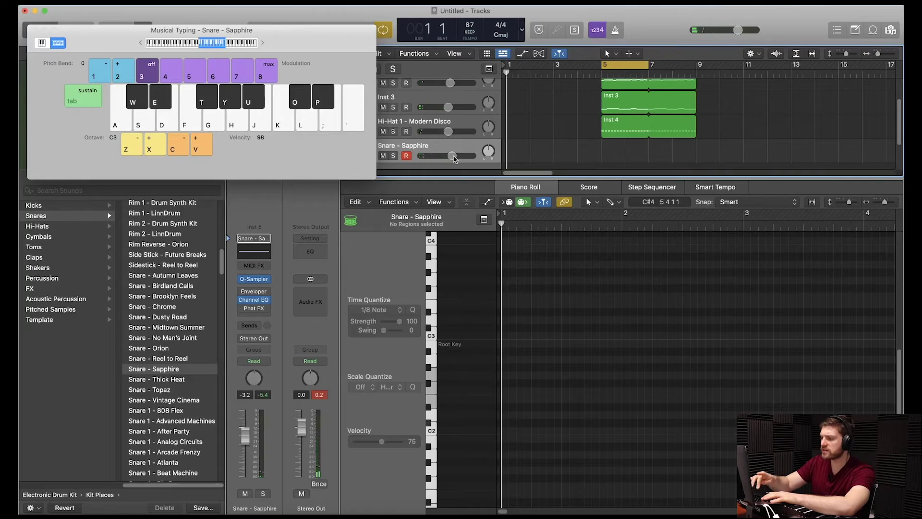
- Record four C3 snare hits on beats 2 and 4 of bars 5 and 6 on the Snare - Sapphire track
{"action": "key", "text": "r"}
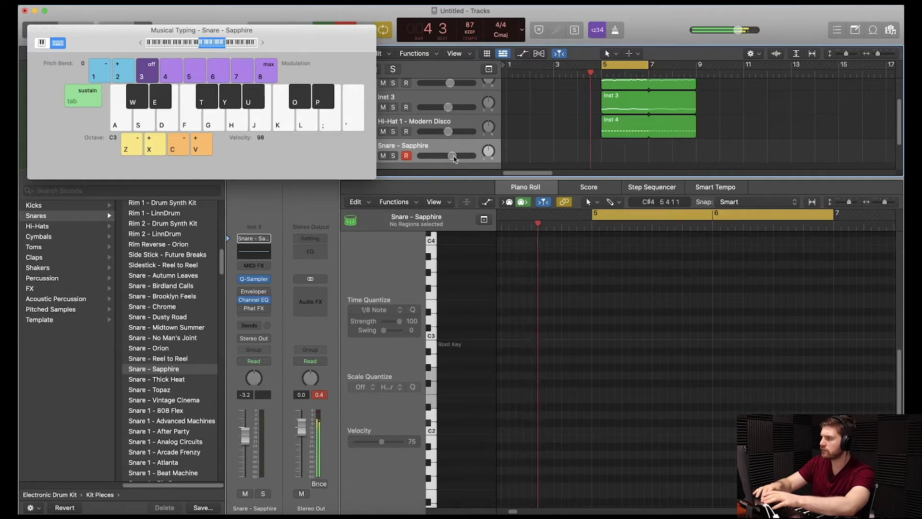
{"action": "key", "text": "a"}
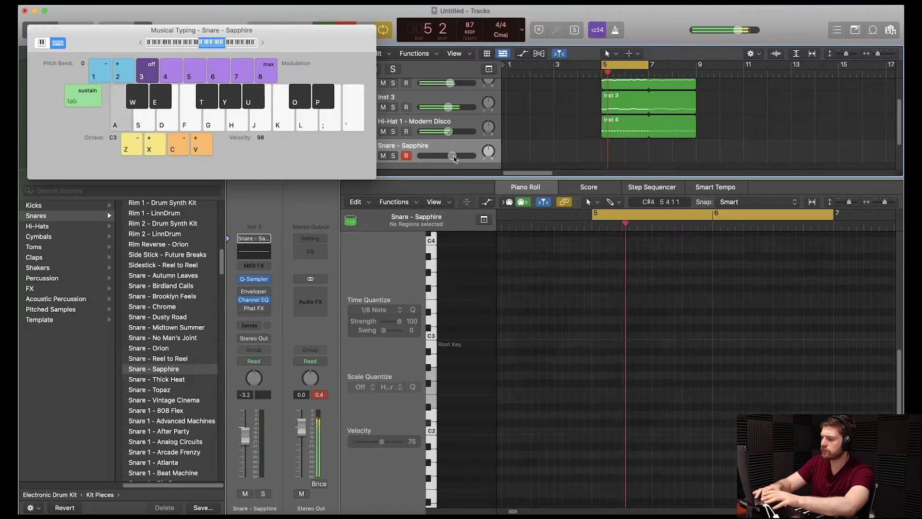
{"action": "key", "text": "a"}
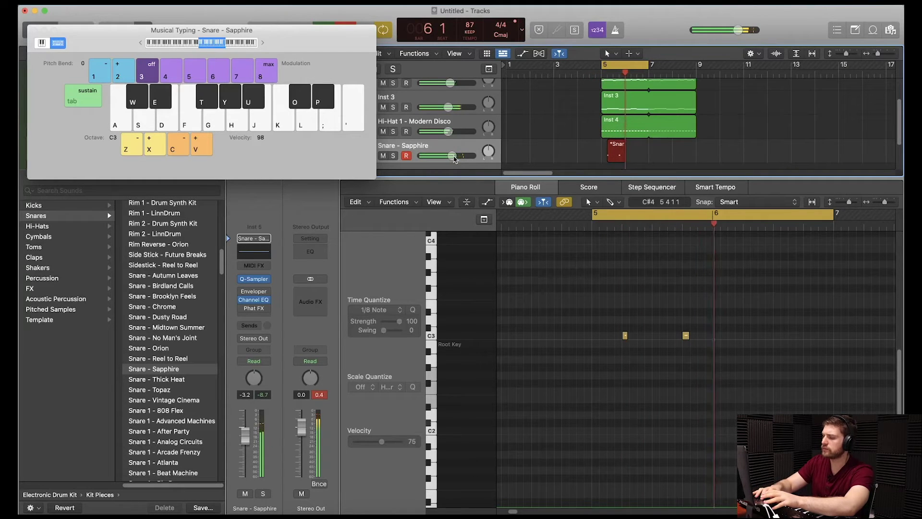
{"action": "key", "text": "a"}
{"action": "key", "text": "a"}
{"action": "key", "text": "space"}
- Set the velocity of all snare notes to 84 and lower the Snare - Sapphire track's volume slightly
{"action": "key", "text": "super+a"}
{"action": "left_click_drag", "start_coordinate": [388, 442], "coordinate": [383, 442]}
{"action": "left_click", "coordinate": [711, 261]}
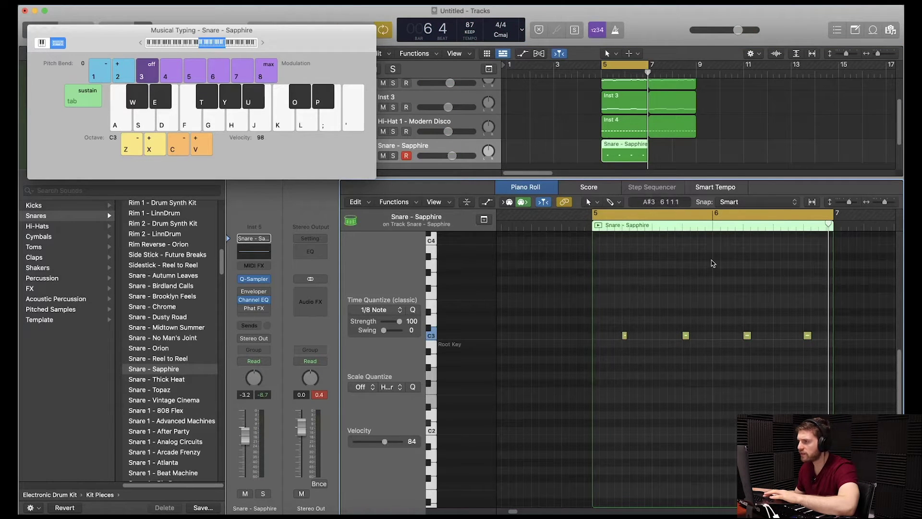
{"action": "left_click_drag", "start_coordinate": [452, 156], "coordinate": [450, 156]}
{"action": "left_click", "coordinate": [800, 308]}
{"action": "key", "text": "space"}
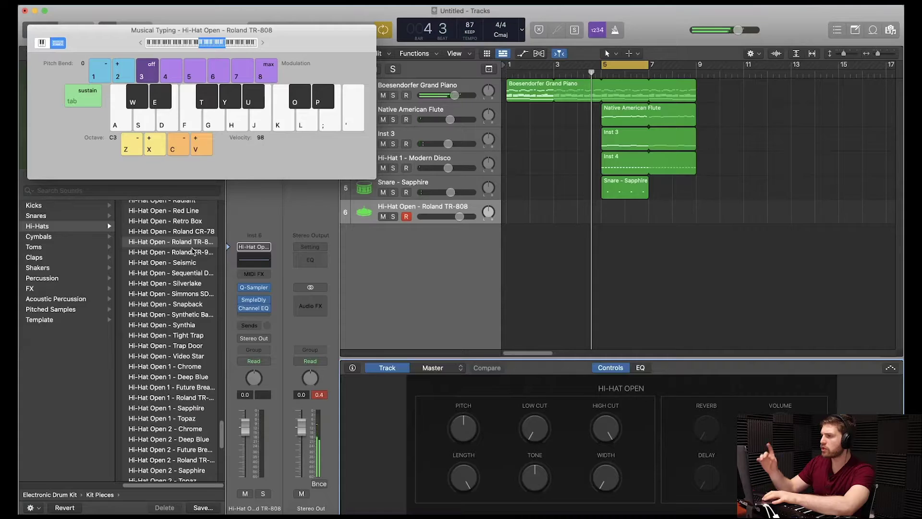
- Record two C3 notes on the Hi-Hat Open - Roland TR-808 track, one each in bars 5 and 6
{"action": "key", "text": "r"}
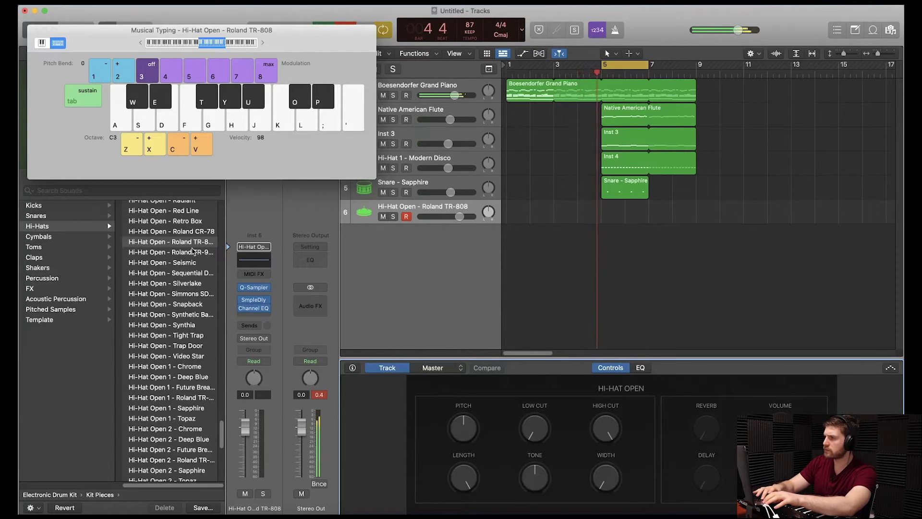
{"action": "key", "text": "s"}
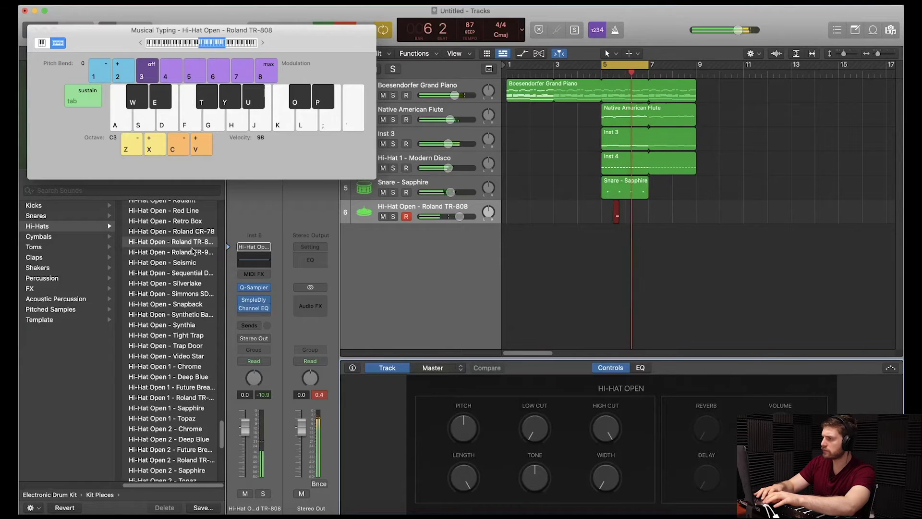
{"action": "key", "text": "a"}
{"action": "key", "text": "space"}
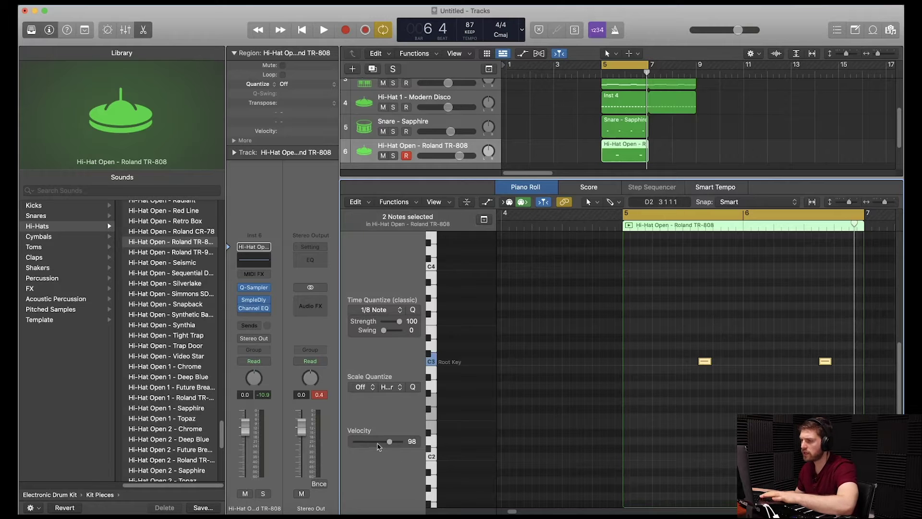
- Set the open hi-hat notes' velocity to 77 and the track's volume to -4.2 dB, and play the loop
{"action": "left_click_drag", "start_coordinate": [460, 158], "coordinate": [450, 157]}
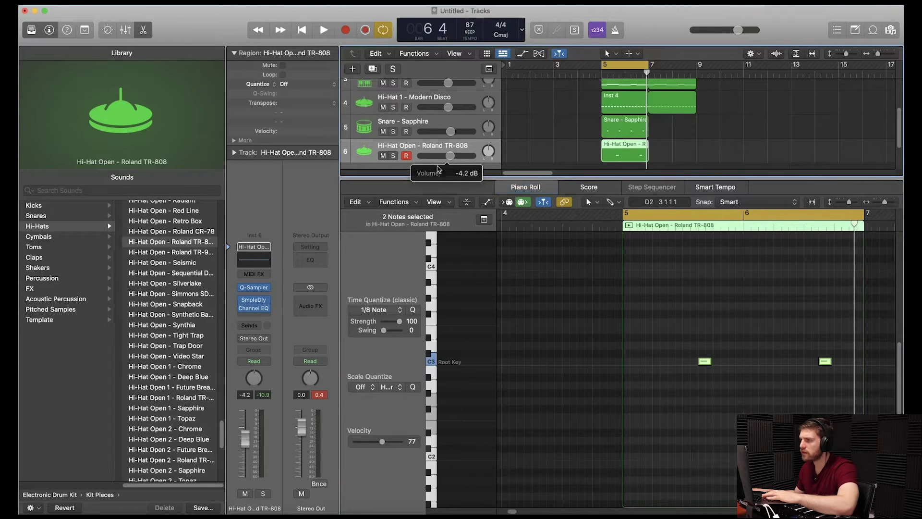
{"action": "left_click", "coordinate": [603, 303]}
{"action": "key", "text": "space"}
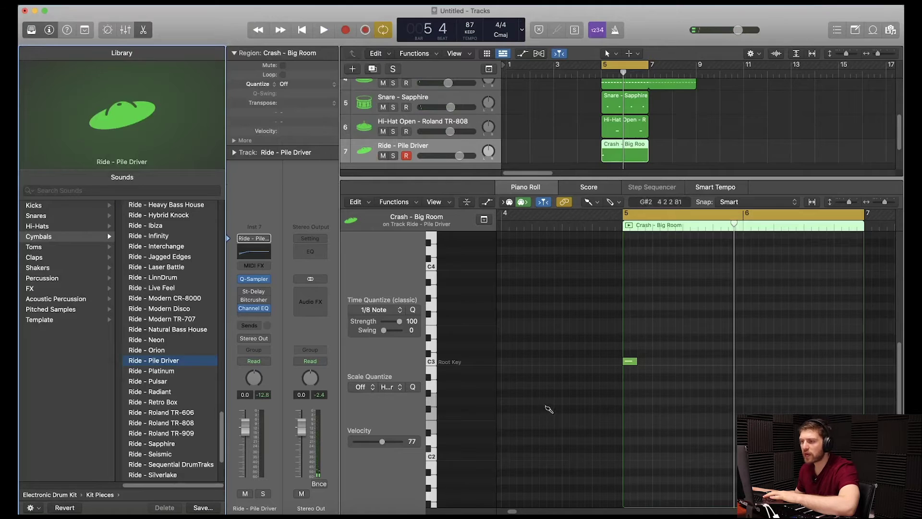
- Play the loop and lower the Ride - Pile Driver track's volume to -3.5 dB
{"action": "key", "text": "space"}
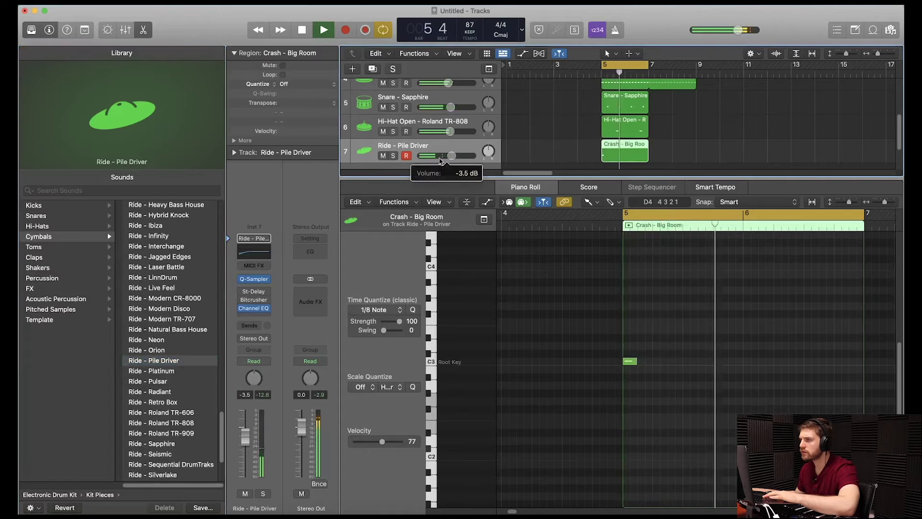
{"action": "left_click_drag", "start_coordinate": [459, 156], "coordinate": [451, 156]}
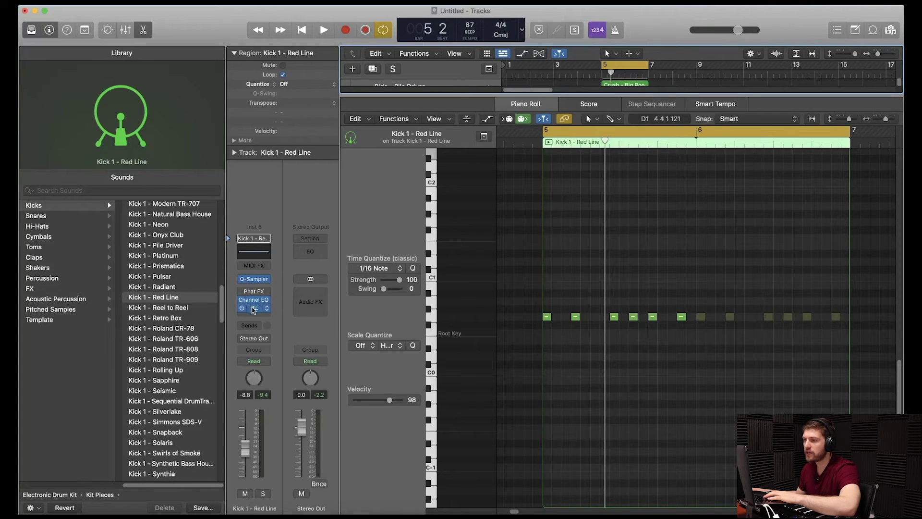
- Check the Overdrive settings on the Kick 1 - Red Line track and listen to its pattern within the loop
{"action": "left_click", "coordinate": [253, 310]}
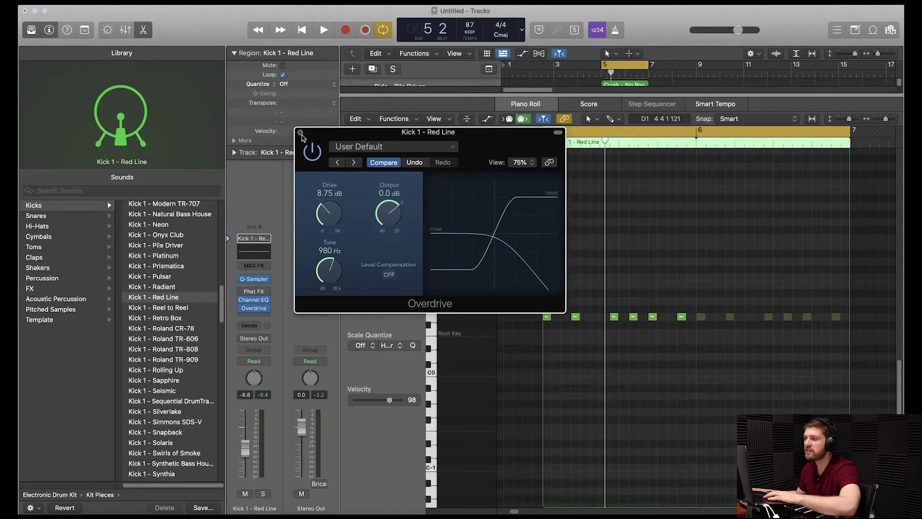
{"action": "left_click", "coordinate": [300, 133]}
{"action": "left_click_drag", "start_coordinate": [661, 101], "coordinate": [662, 339]}
{"action": "key", "text": "space"}
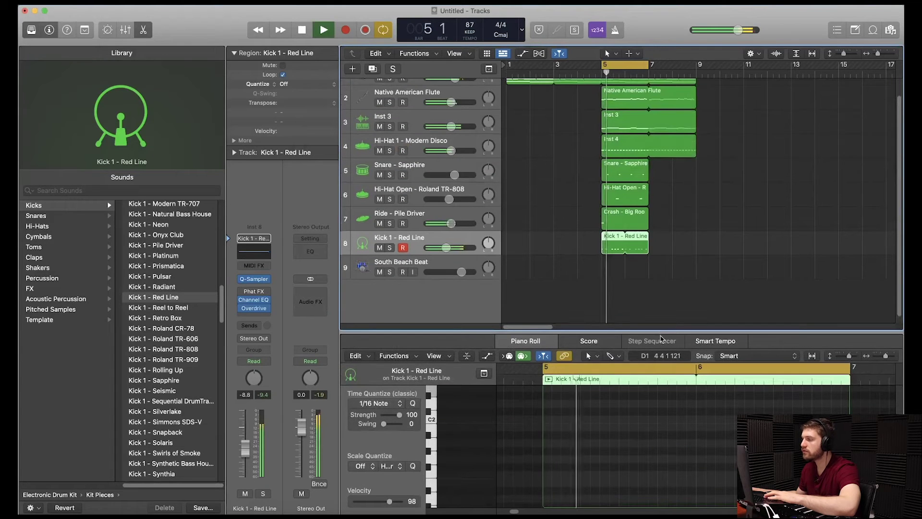
{"action": "left_click_drag", "start_coordinate": [661, 339], "coordinate": [645, 164]}
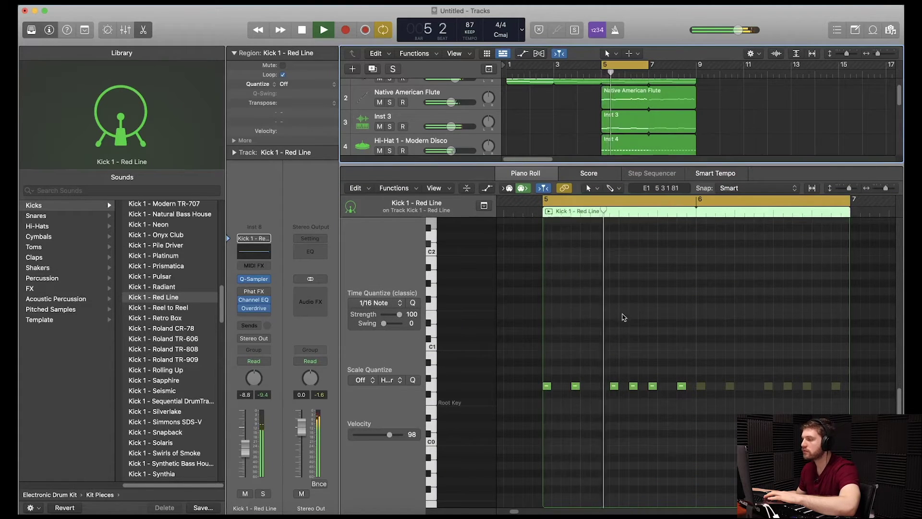
{"action": "key", "text": "space"}
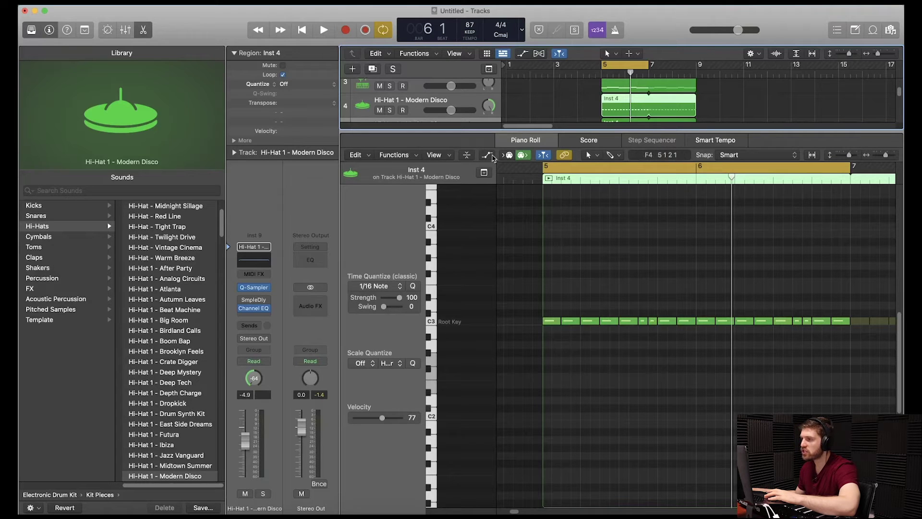
- Enlarge the track area to review the two panned Hi-Hat 1 - Modern Disco tracks and play the loop
{"action": "left_click", "coordinate": [488, 156]}
{"action": "left_click", "coordinate": [487, 155]}
{"action": "left_click_drag", "start_coordinate": [463, 130], "coordinate": [462, 202]}
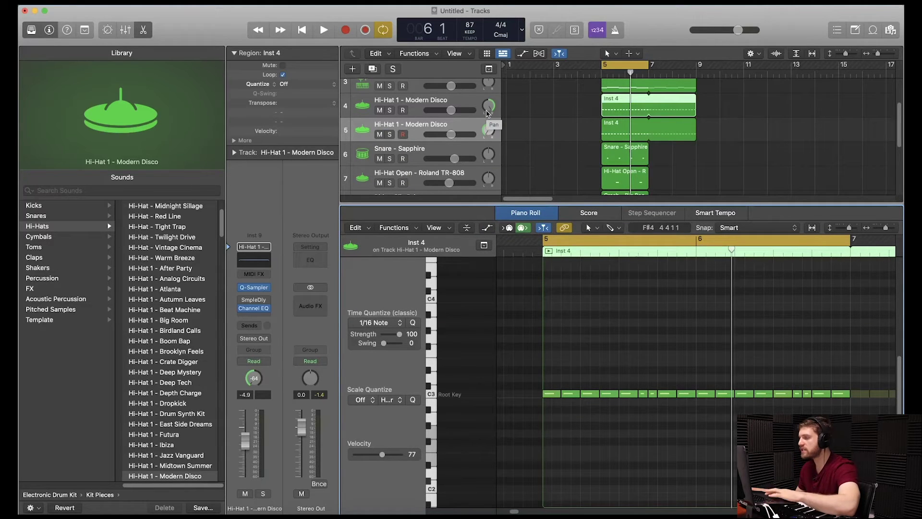
{"action": "key", "text": "space"}
{"action": "scroll", "coordinate": [622, 342], "scroll_direction": "down", "scroll_amount": 1}
{"action": "scroll", "coordinate": [622, 342], "scroll_direction": "down", "scroll_amount": 1}
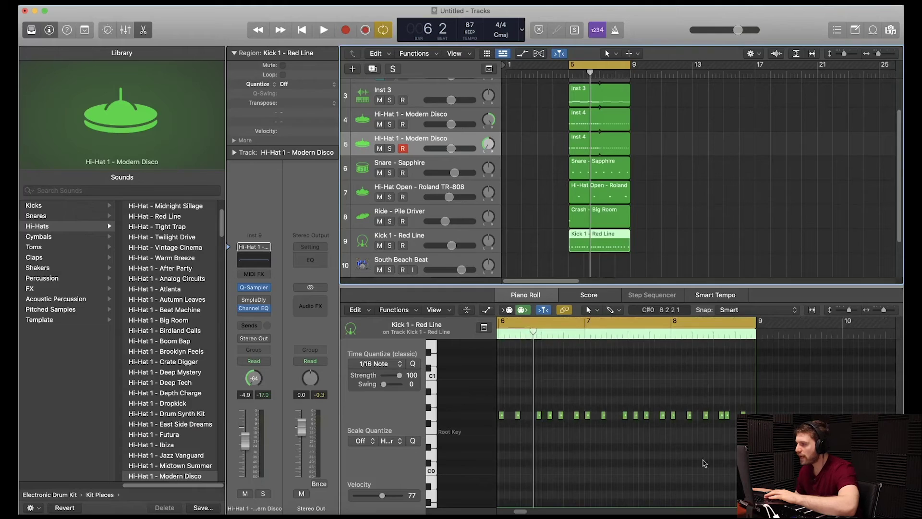
- Open the Snare - Sapphire region's notes and listen to the extended four-bar loop
{"action": "left_click", "coordinate": [607, 166]}
{"action": "key", "text": "space"}
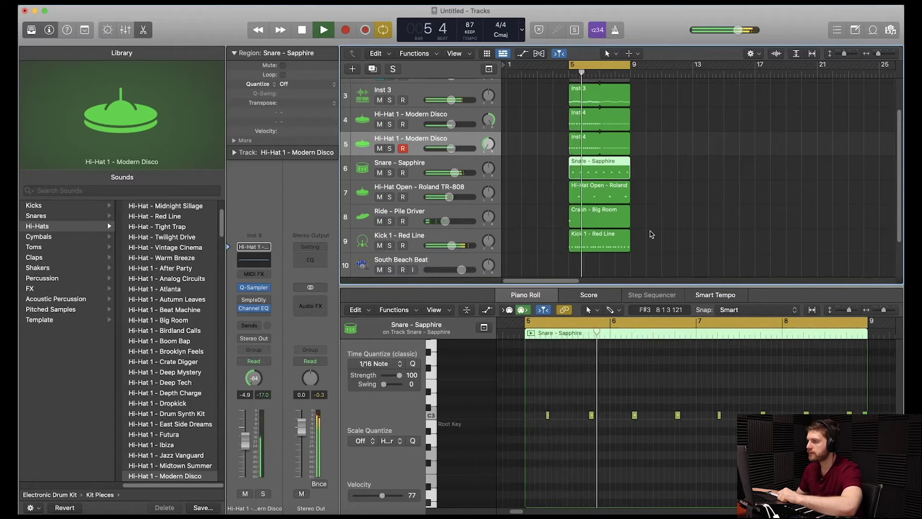
{"action": "scroll", "coordinate": [650, 235], "scroll_direction": "down", "scroll_amount": 1}
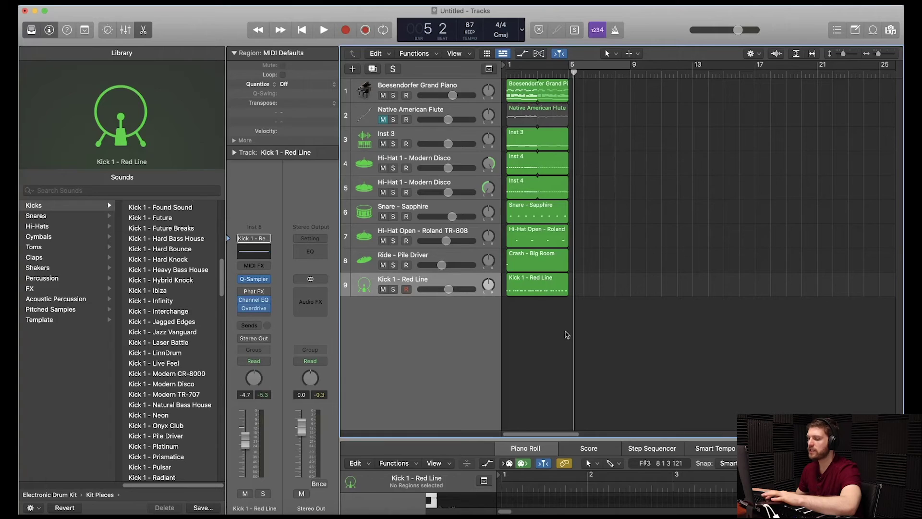
- Repeat the piano, Inst 3 and drum regions to extend the arrangement up to bar 25
{"action": "key", "text": "super+r"}
{"action": "key", "text": "super+r"}
{"action": "key", "text": "super+r"}
{"action": "key", "text": "super+r"}
{"action": "key", "text": "super+r"}
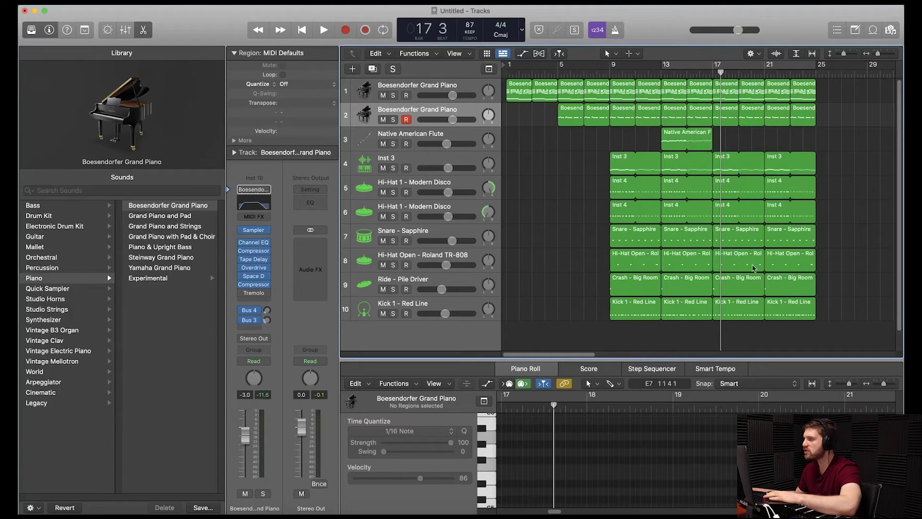
- Play the arrangement from the beginning and lower the Native American Flute track's volume slightly
{"action": "key", "text": "Return"}
{"action": "key", "text": "space"}
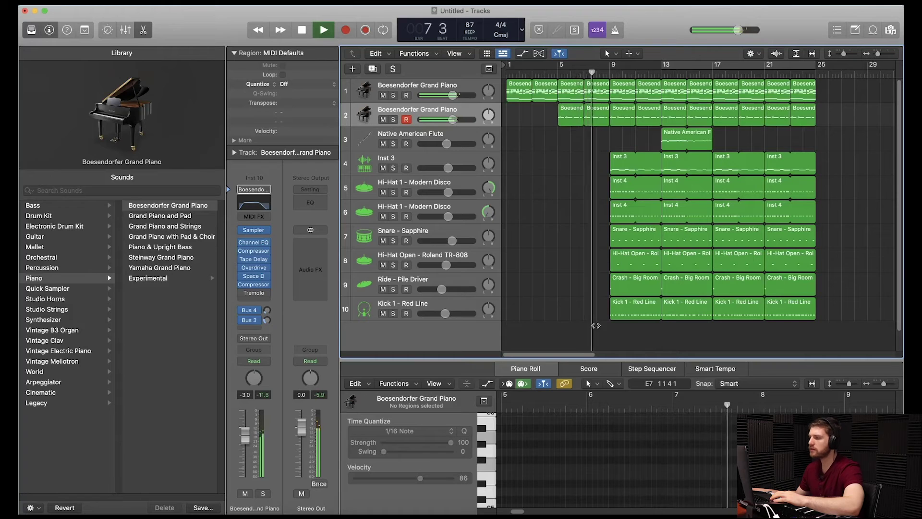
{"action": "scroll", "coordinate": [579, 317], "scroll_direction": "right", "scroll_amount": 1}
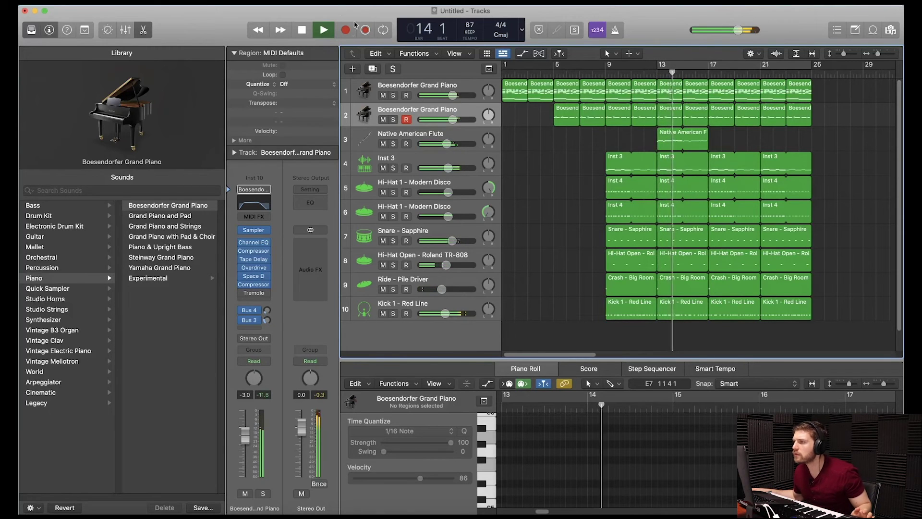
{"action": "mouse_move", "coordinate": [446, 144]}
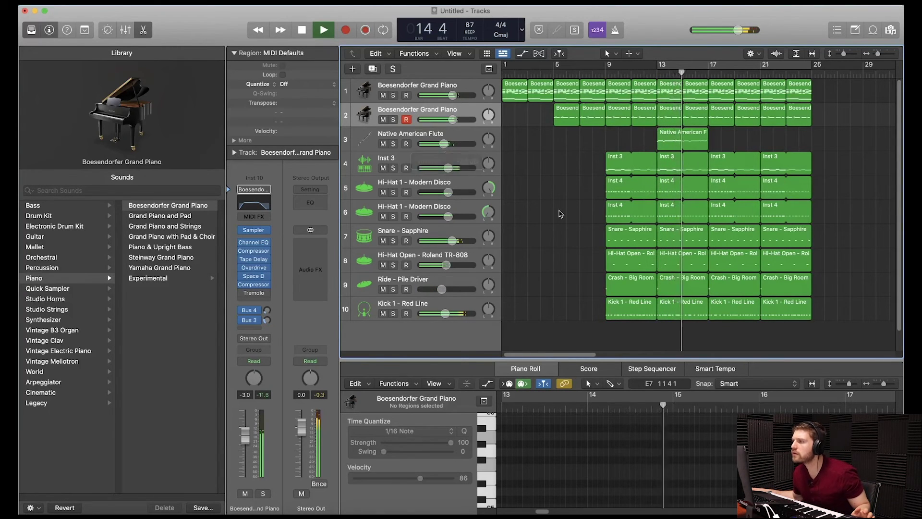